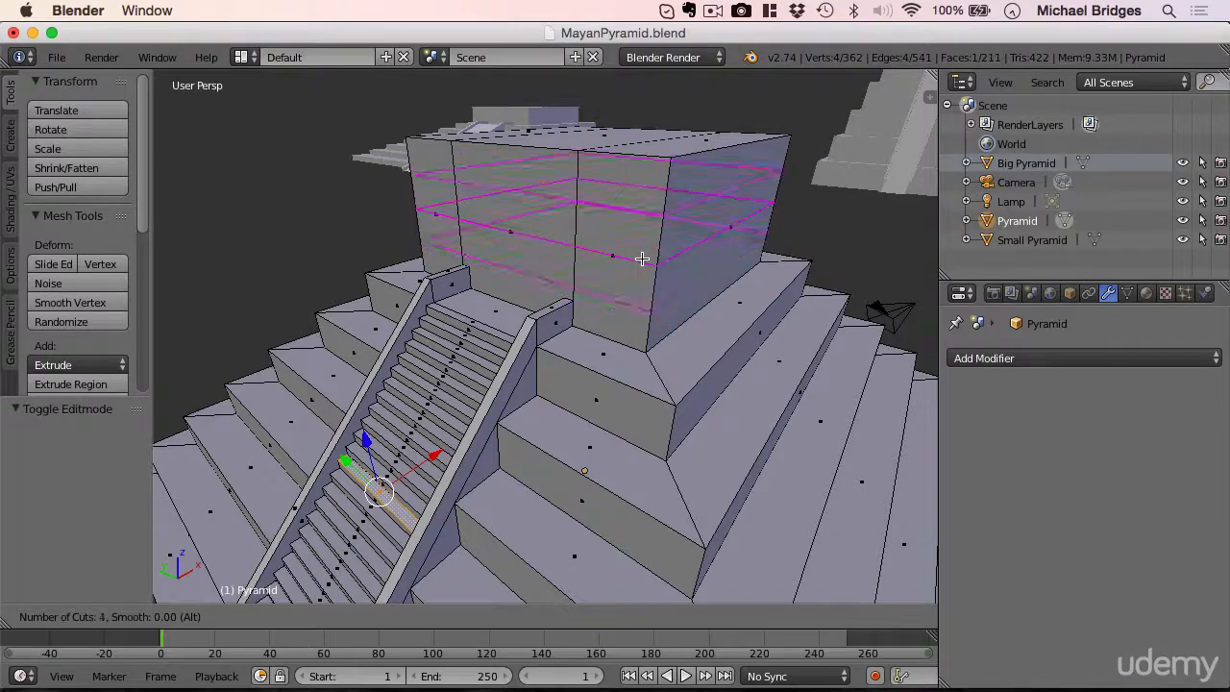
- Add five horizontal loop cuts around the temple block atop the pyramid and slide them upward with an edge slide of about -0.7
scroll(643, 259, up, 5)
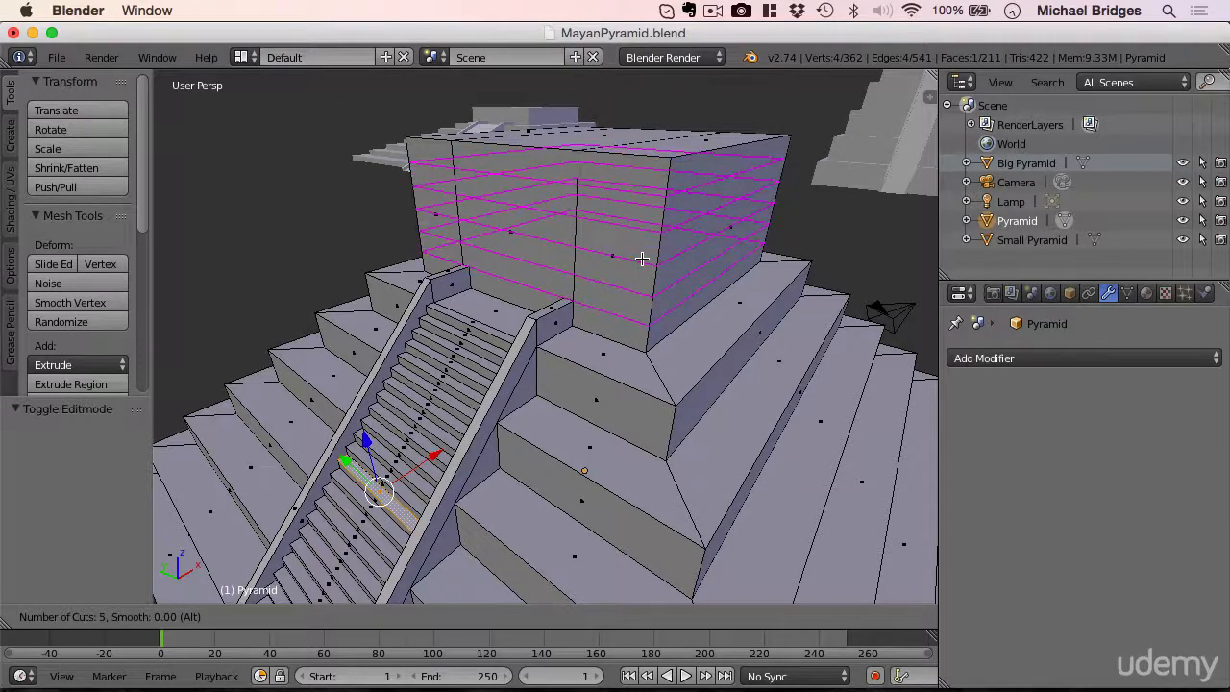
scroll(642, 259, up, 20)
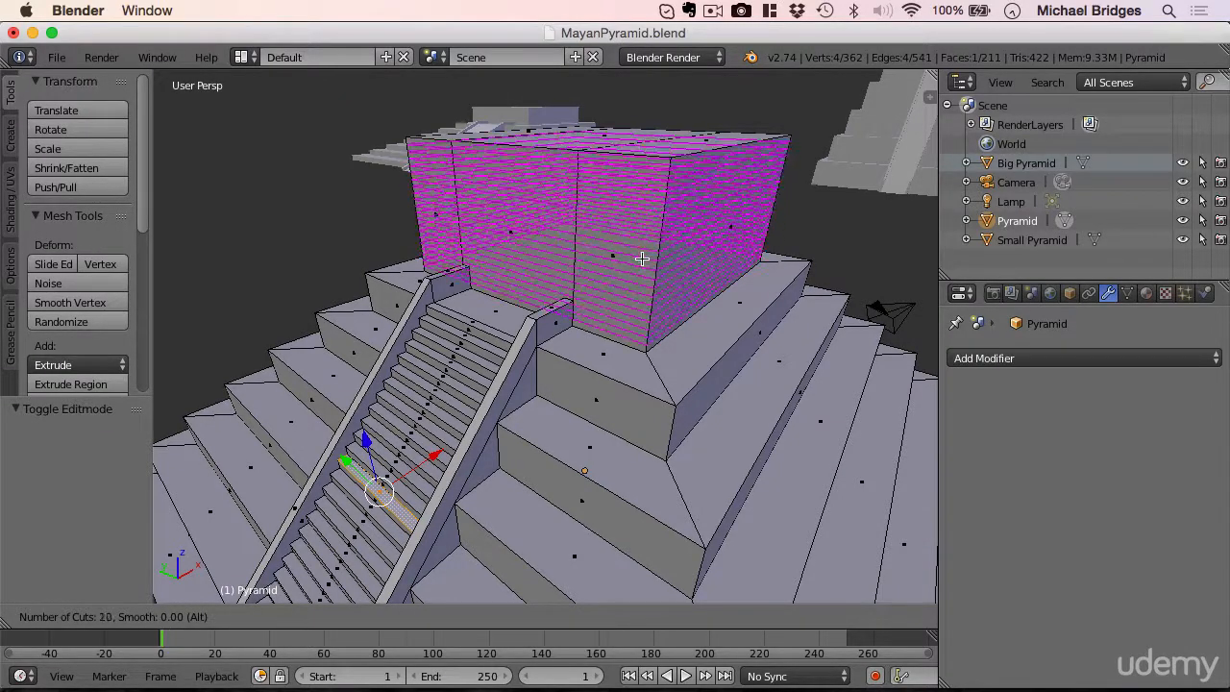
scroll(642, 258, up, 5)
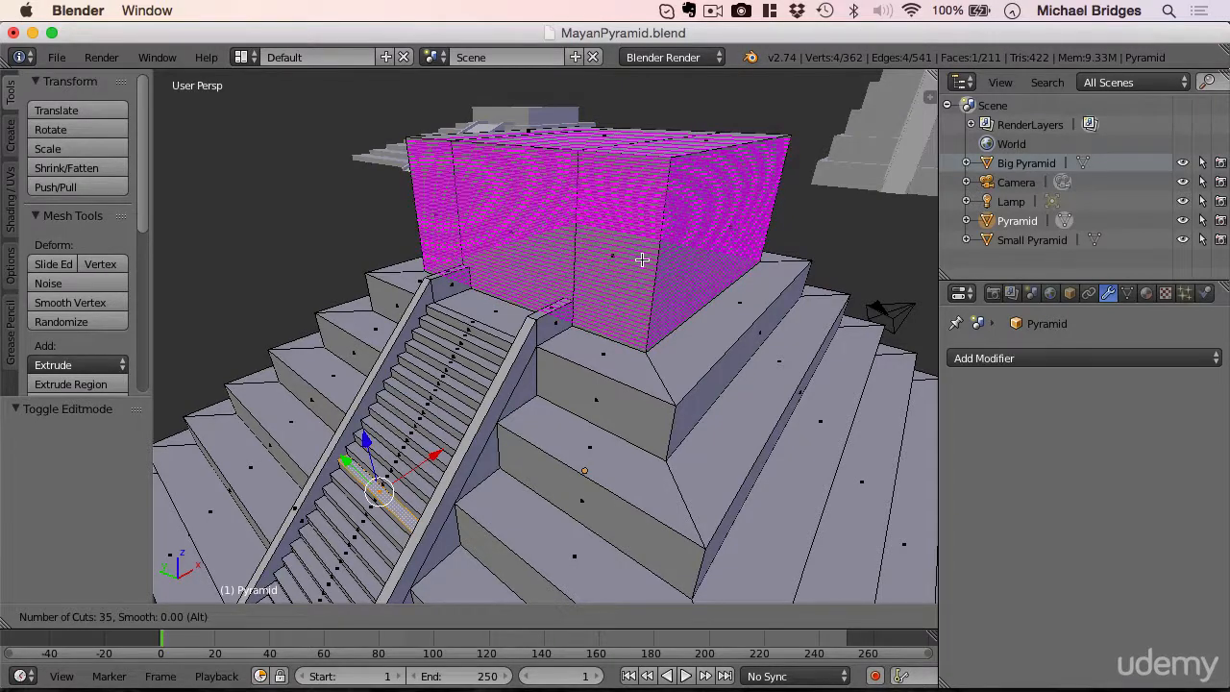
scroll(642, 258, down, 10)
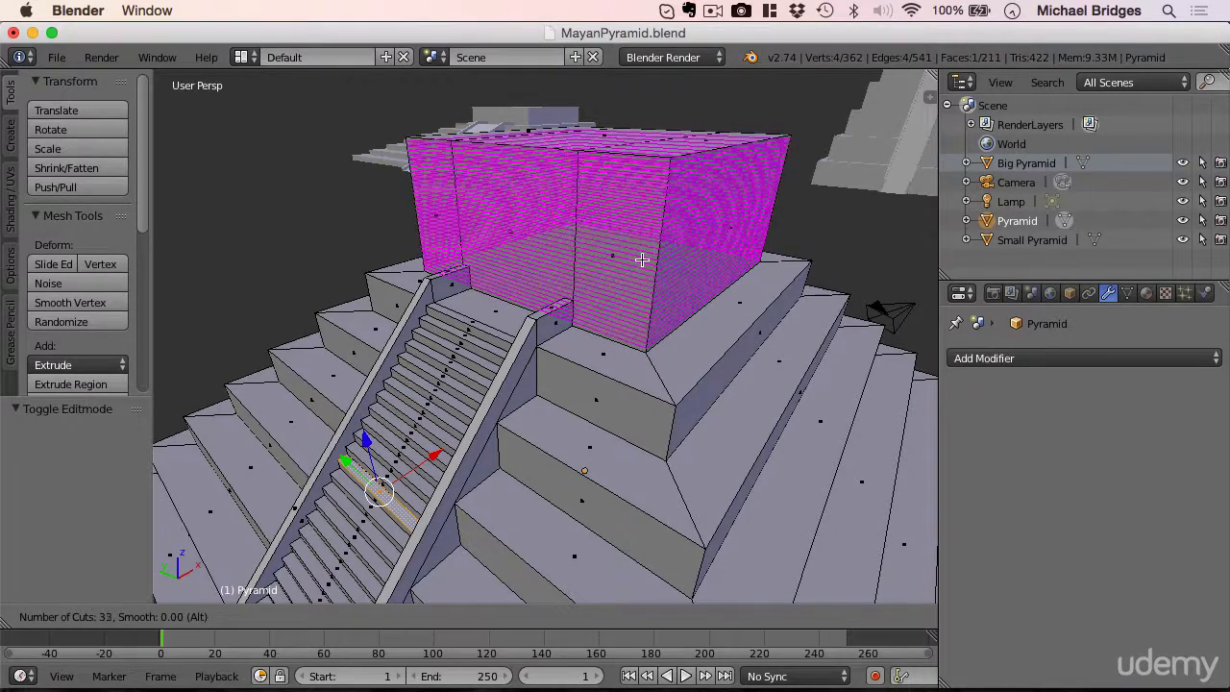
scroll(642, 258, down, 18)
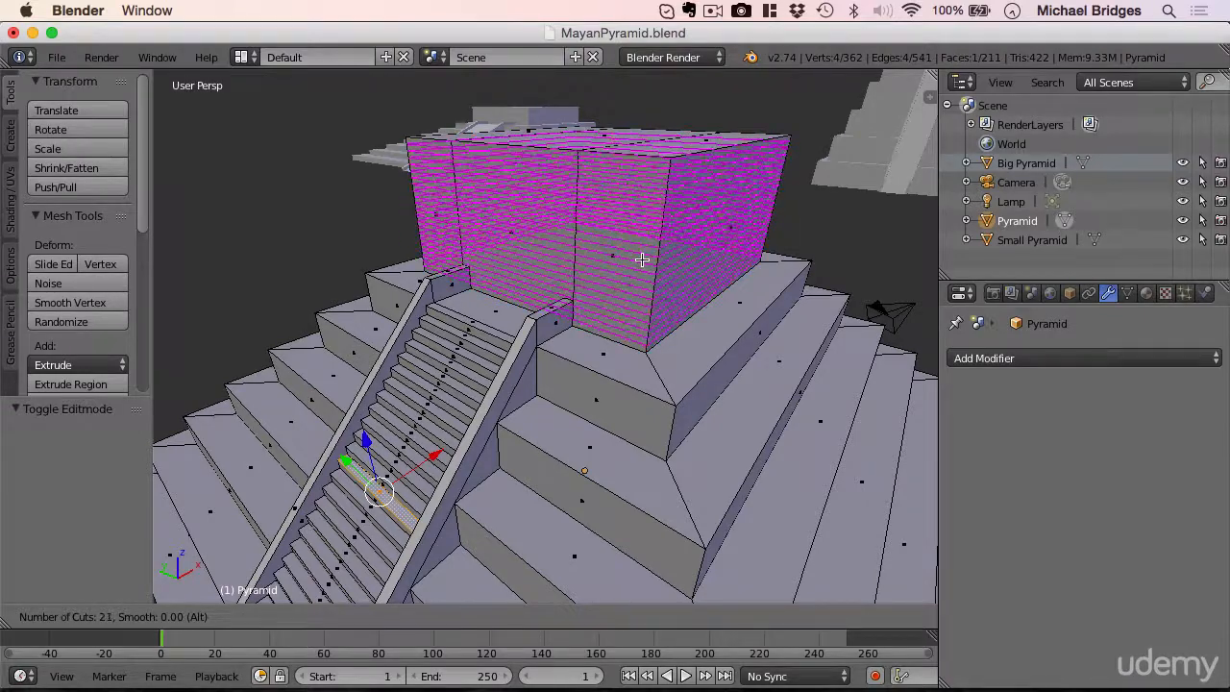
scroll(642, 258, down, 5)
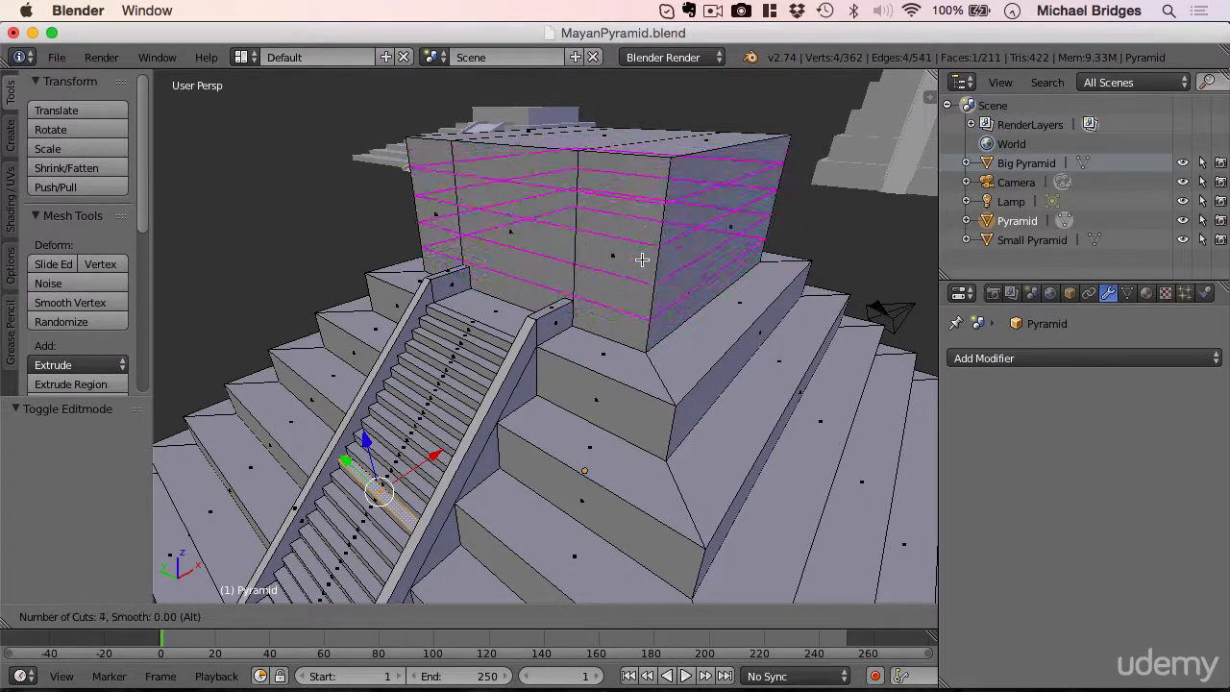
scroll(642, 258, up, 1)
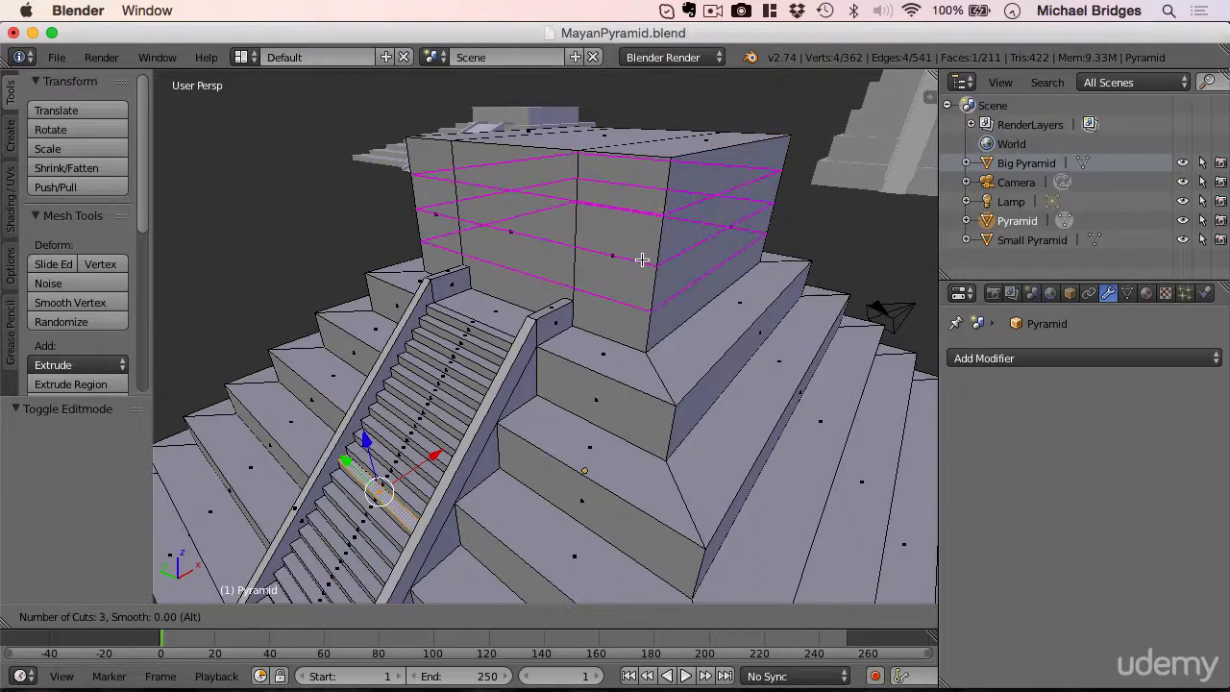
scroll(642, 259, up, 1)
scroll(640, 263, up, 1)
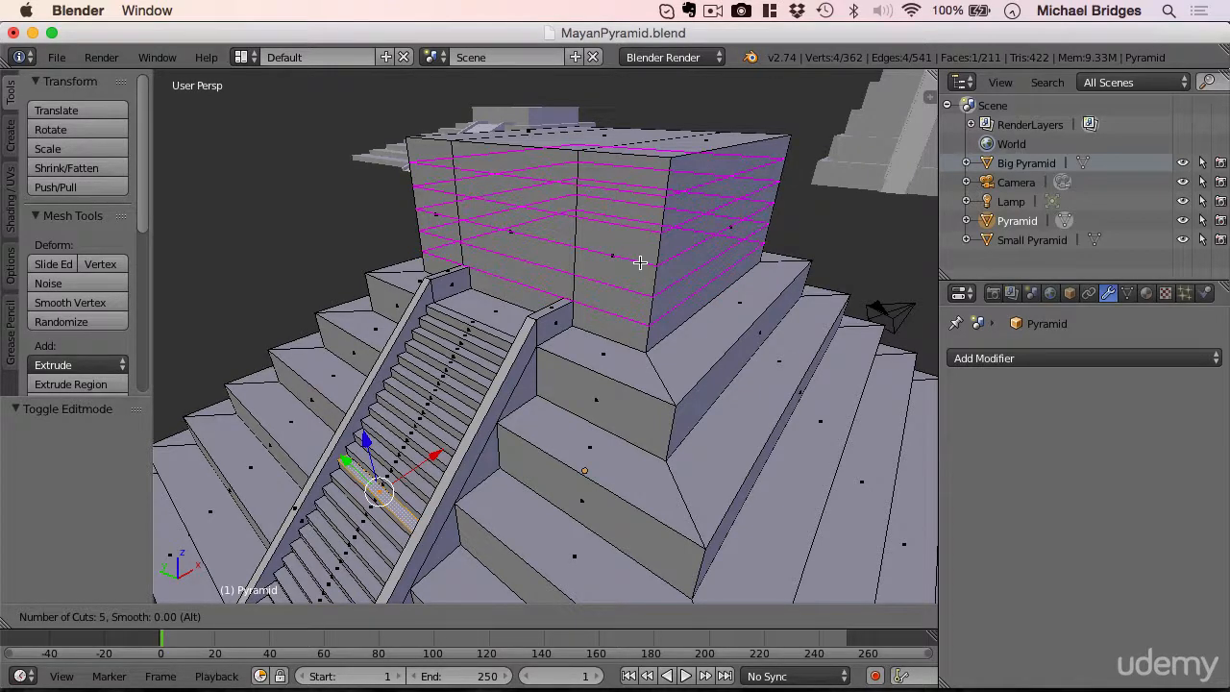
click(640, 263)
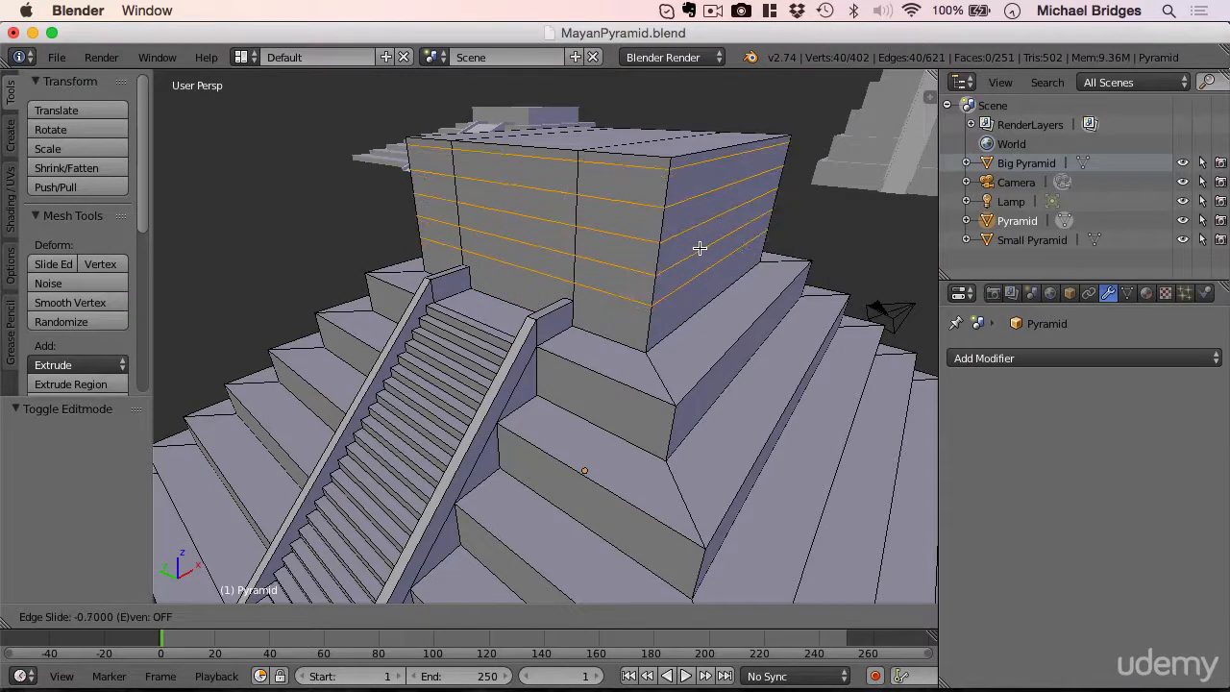
click(698, 249)
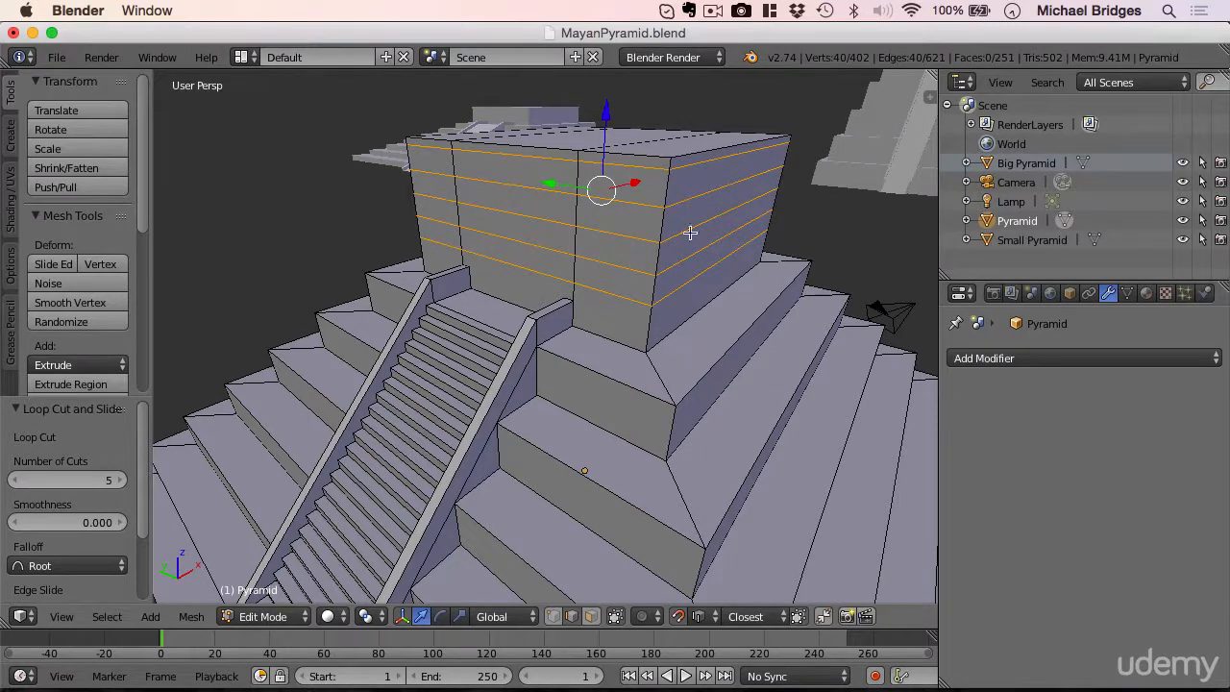
- Switch to face selection and select the temple's third horizontal face loop, followed by the vertical face loop through its front corner column
click(592, 617)
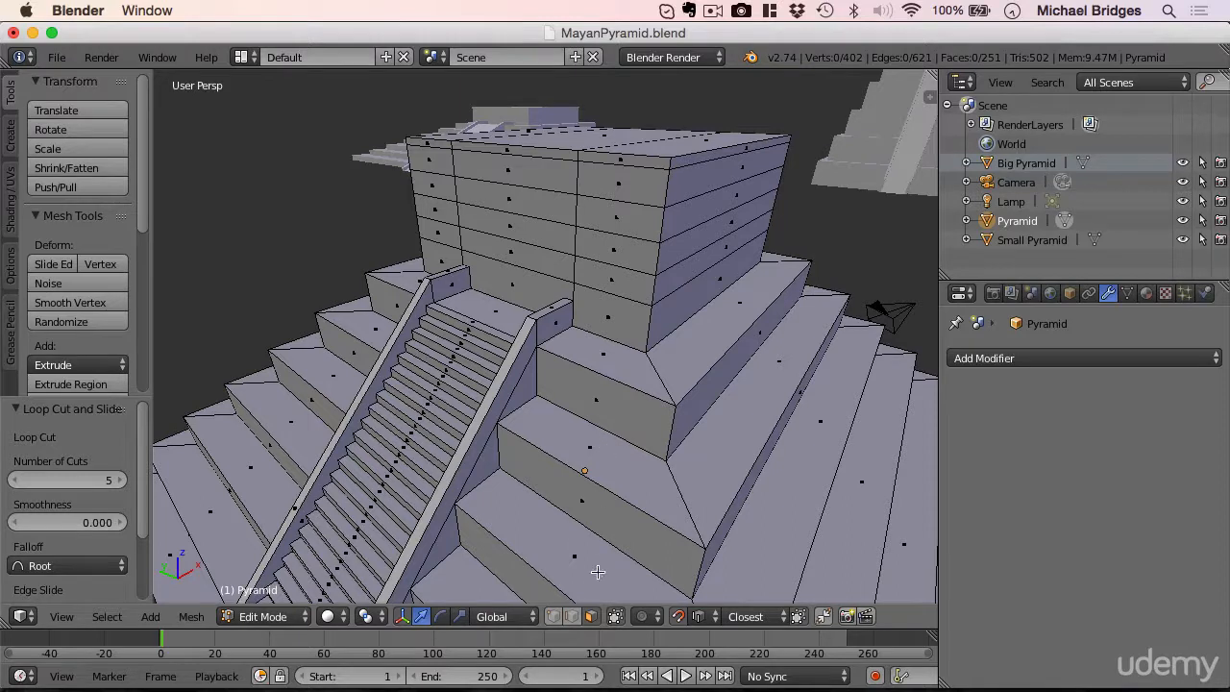
key(alt)
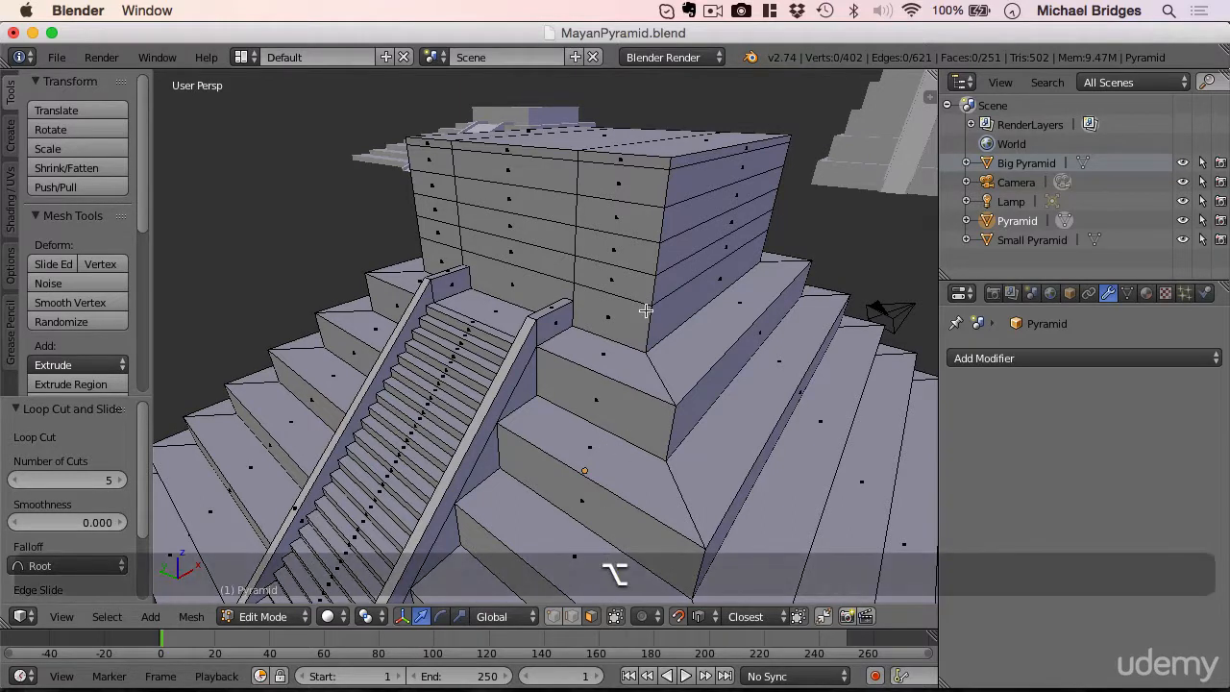
alt+click(654, 225)
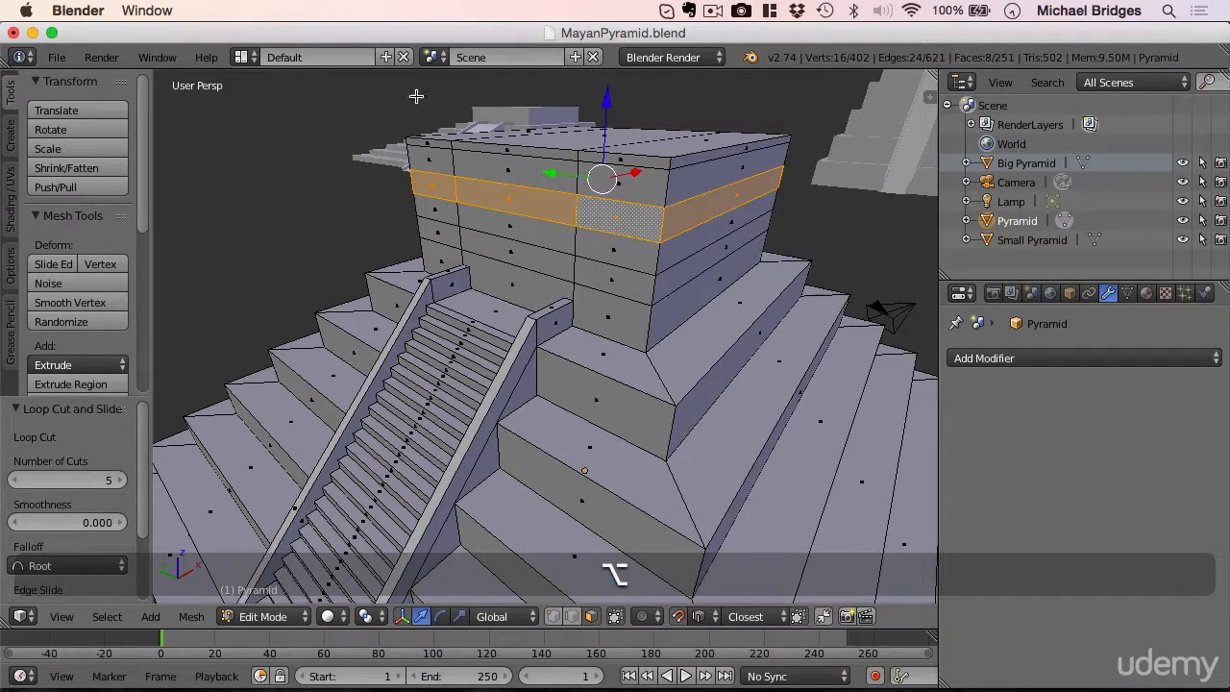
alt+right_click(617, 205)
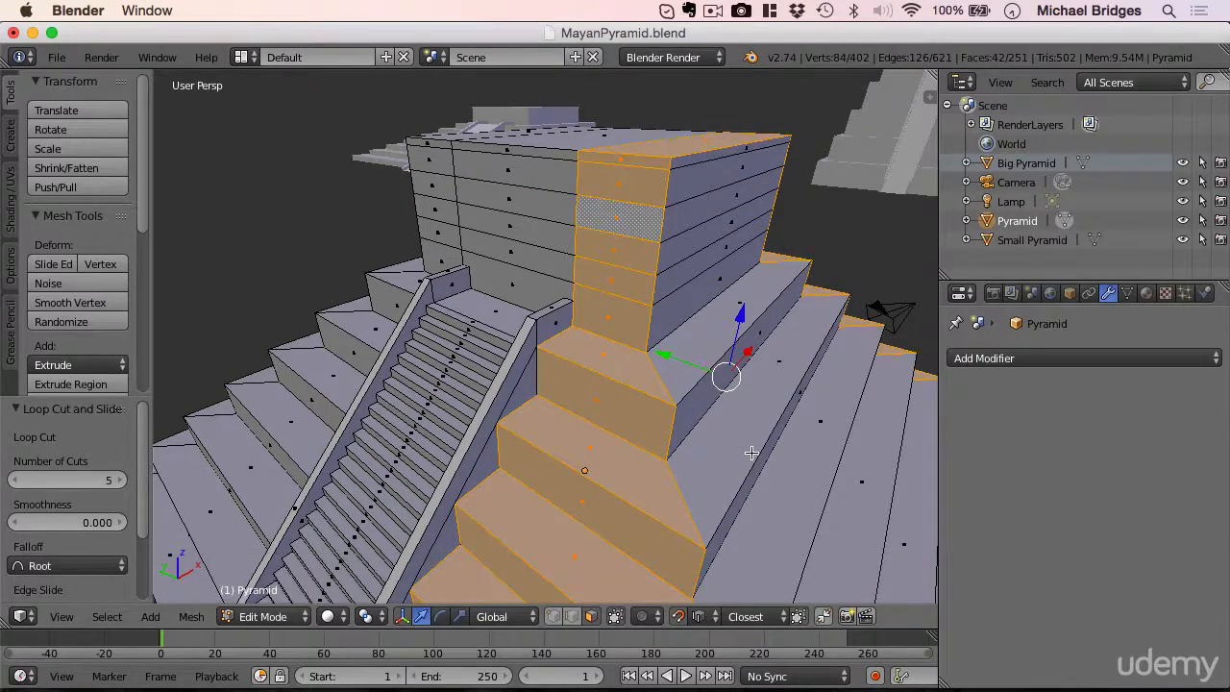
middle_drag(803, 396, 709, 388)
scroll(610, 409, down, 5)
middle_drag(795, 487, 970, 513)
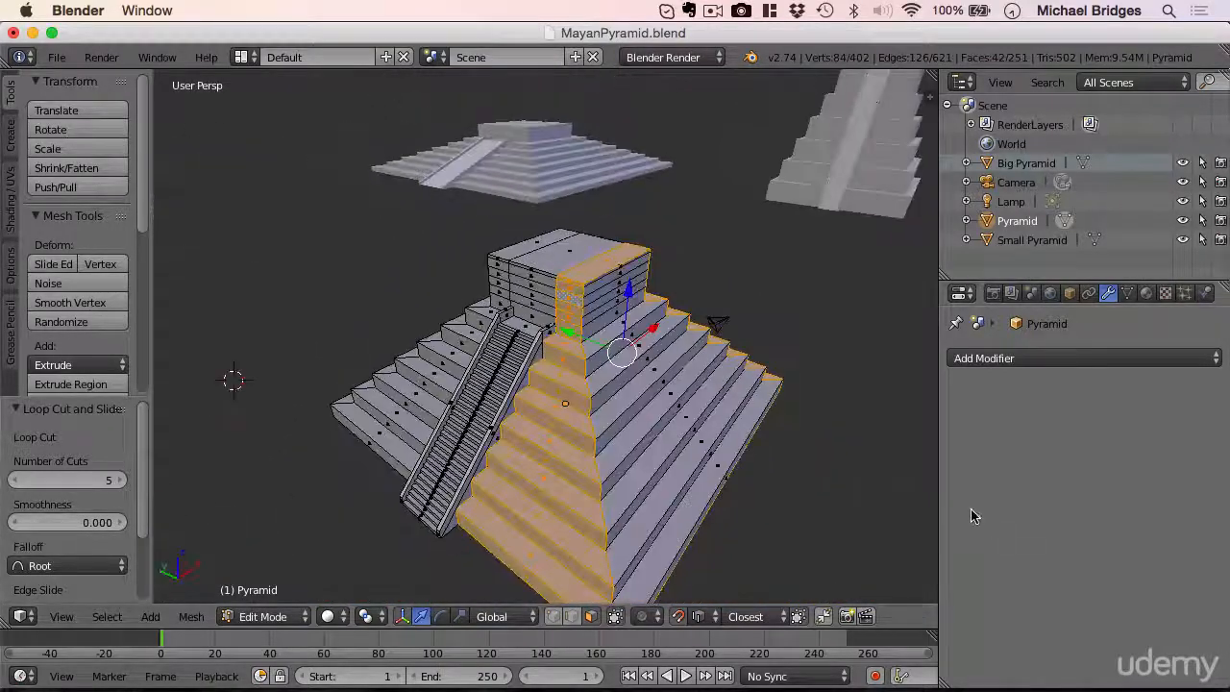
- Try raising the face loop around the pyramid's mid-height terrace by about 4.965 along Z, and undo it
right_click(571, 416)
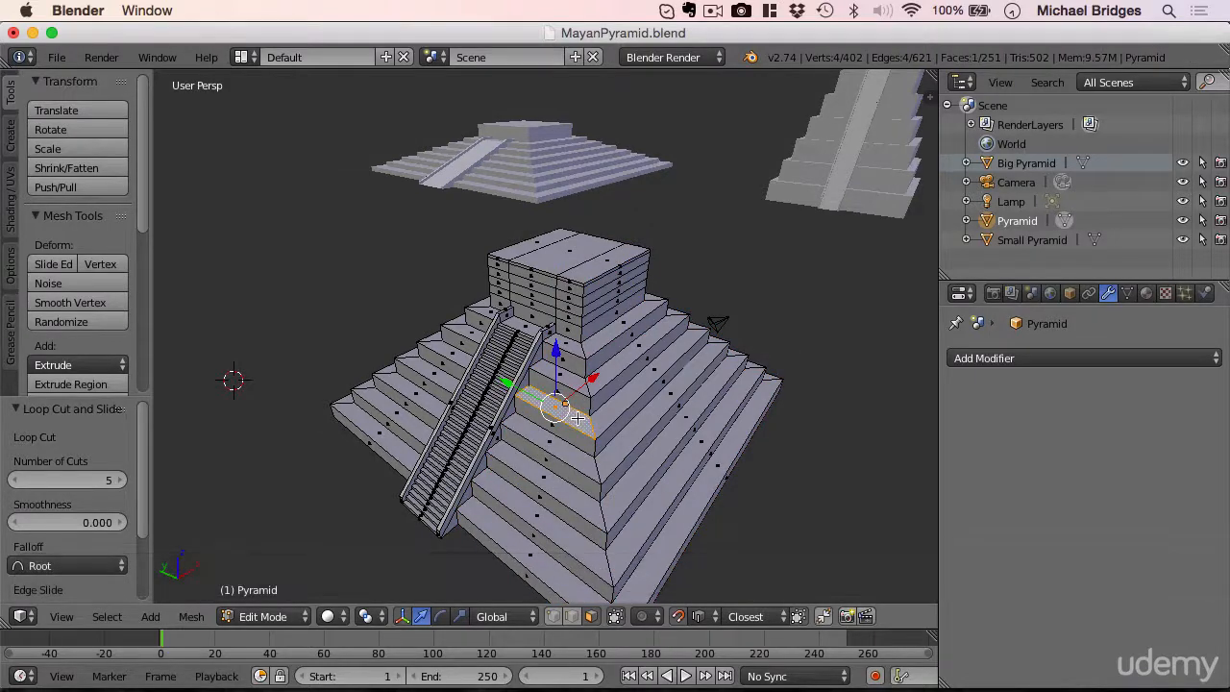
alt+right_click(576, 417)
alt+right_click(577, 421)
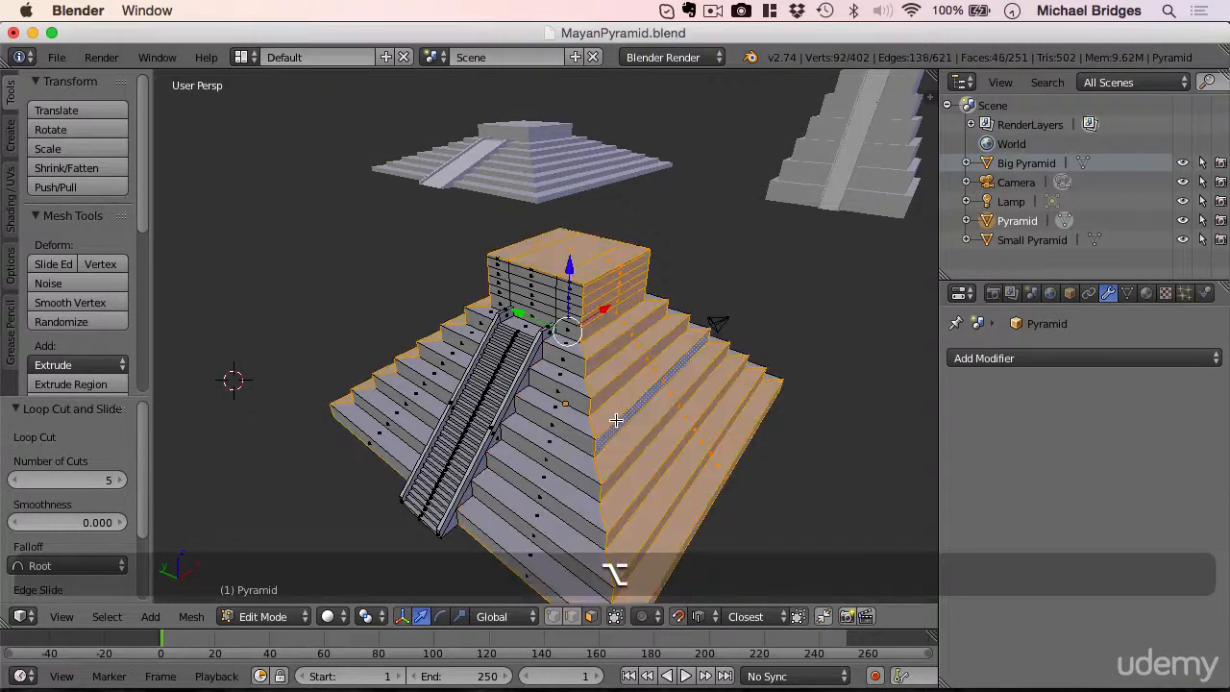
alt+right_click(596, 420)
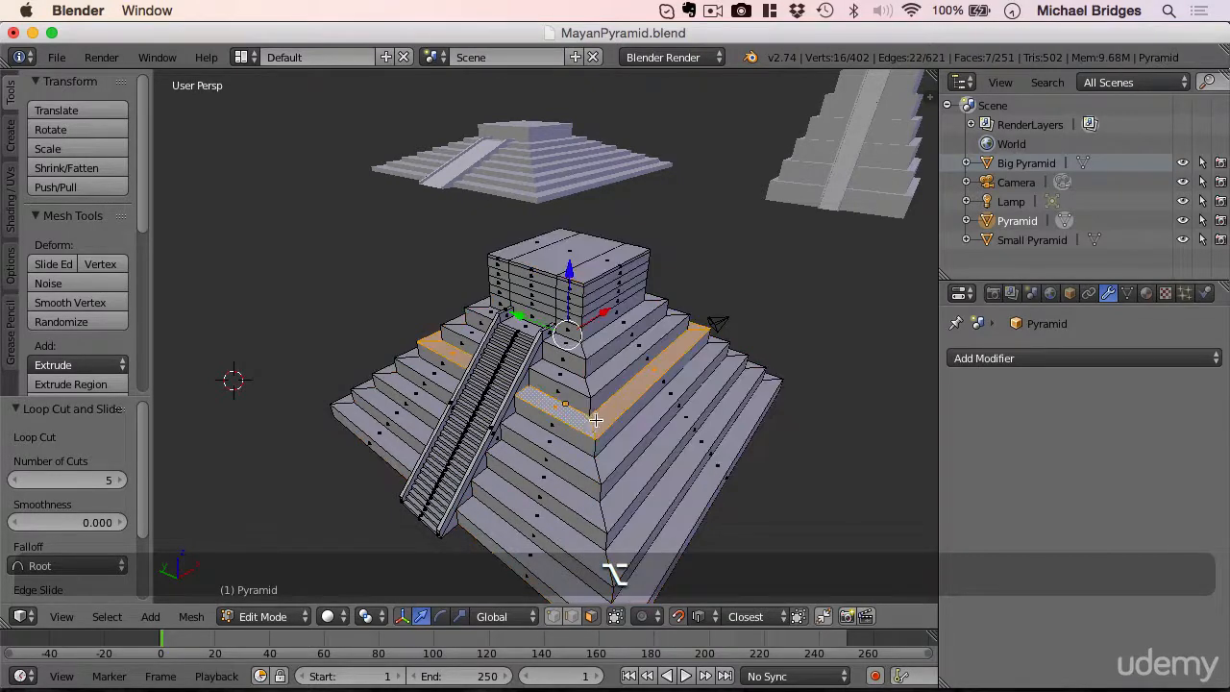
middle_drag(701, 381, 612, 368)
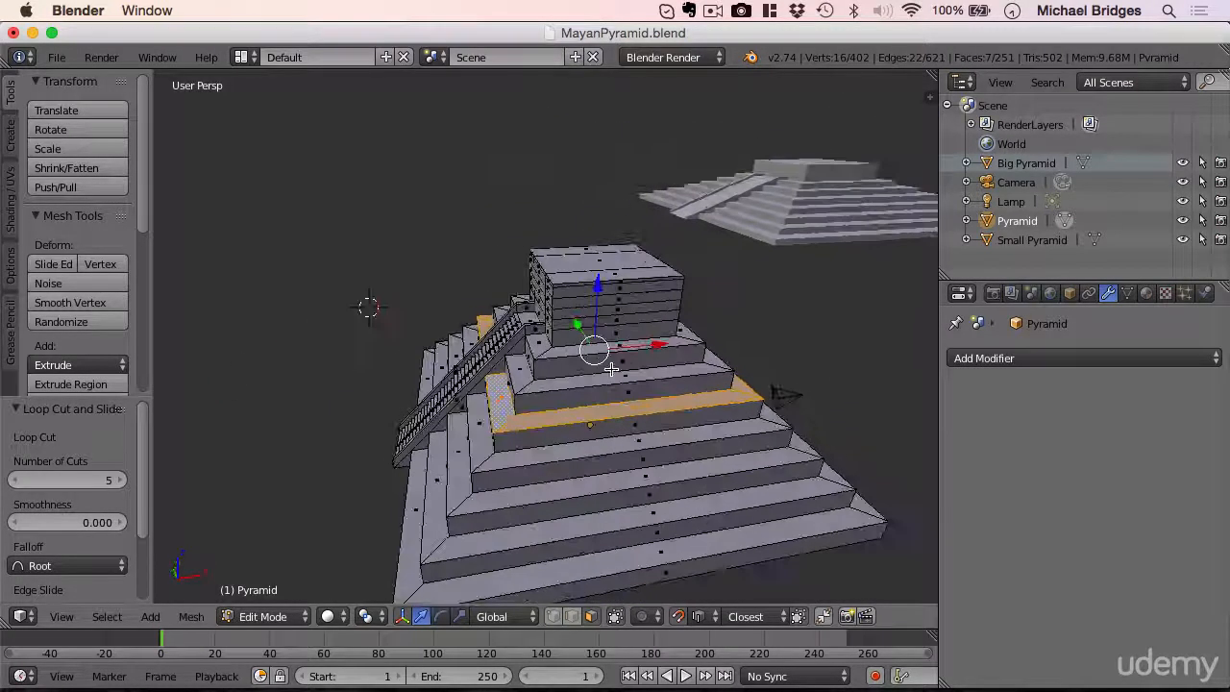
key(e)
click(599, 289)
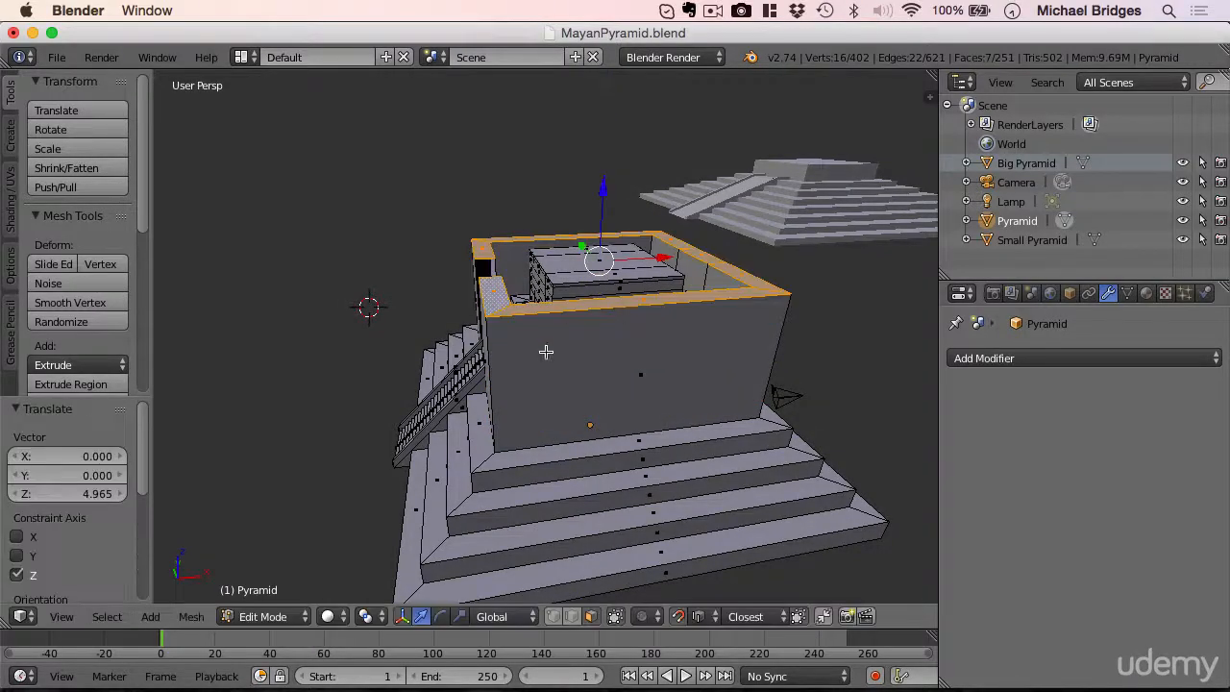
middle_drag(381, 369, 488, 335)
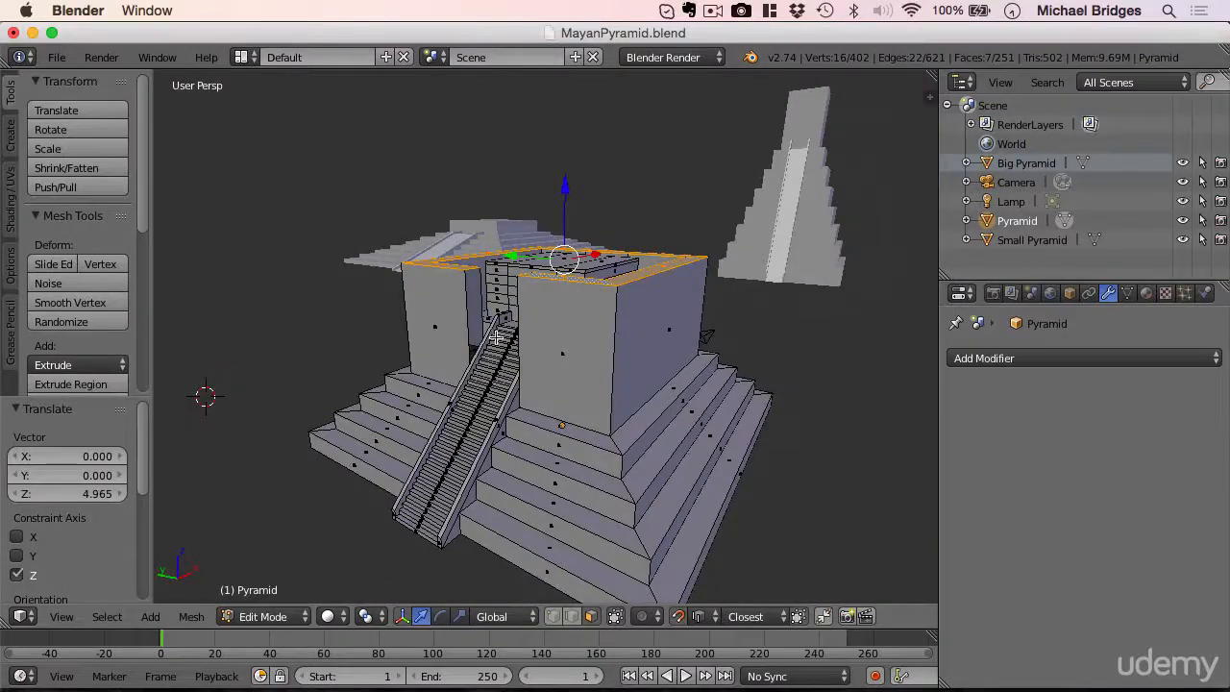
middle_drag(599, 415, 487, 346)
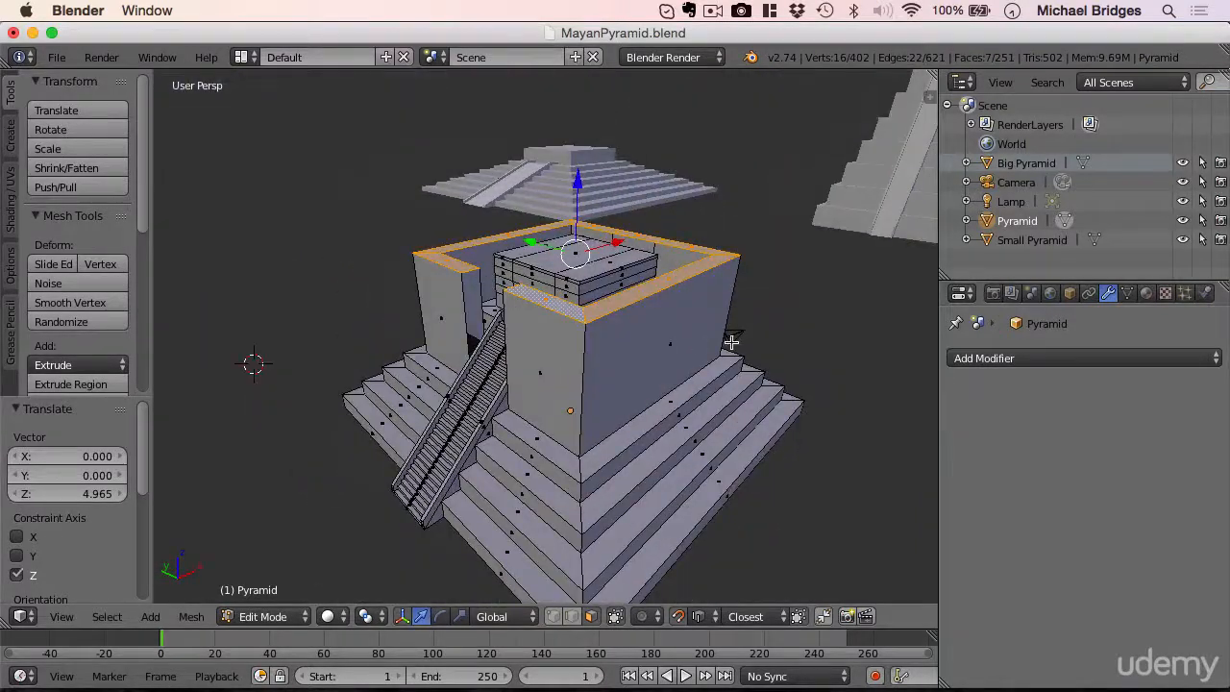
key(super+z)
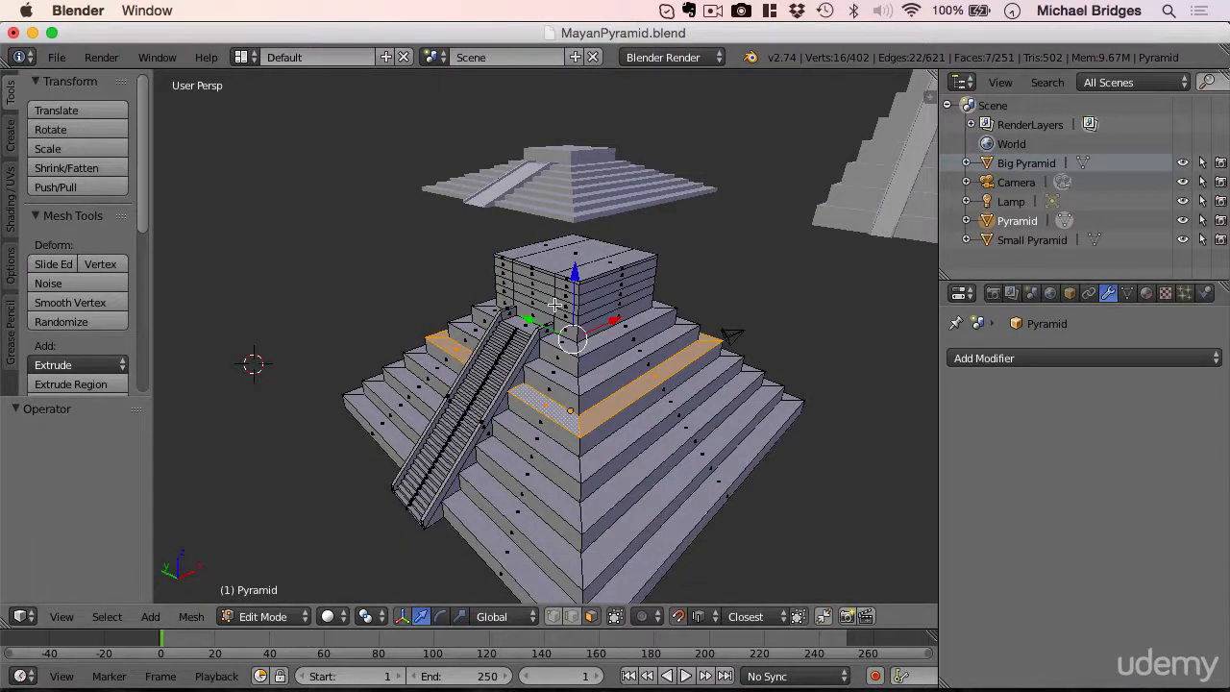
- Switch back to Blender and select the horizontal face loop just below the temple's thin top band
scroll(555, 304, up, 2)
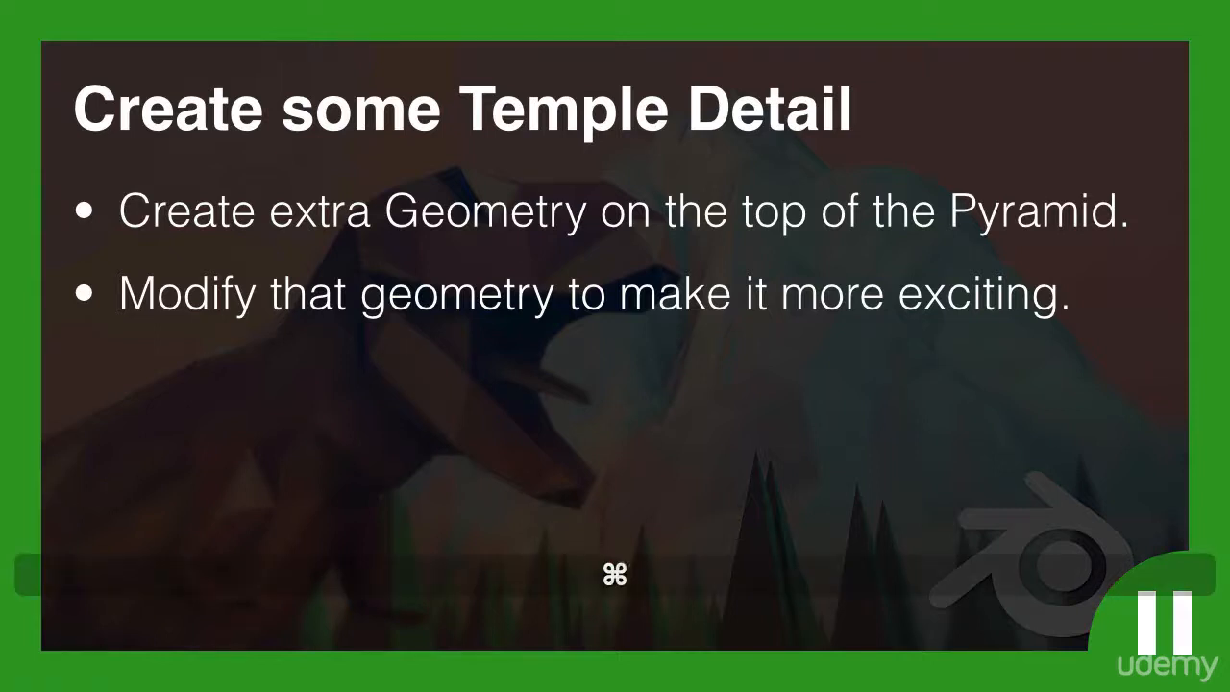
key(super+Tab)
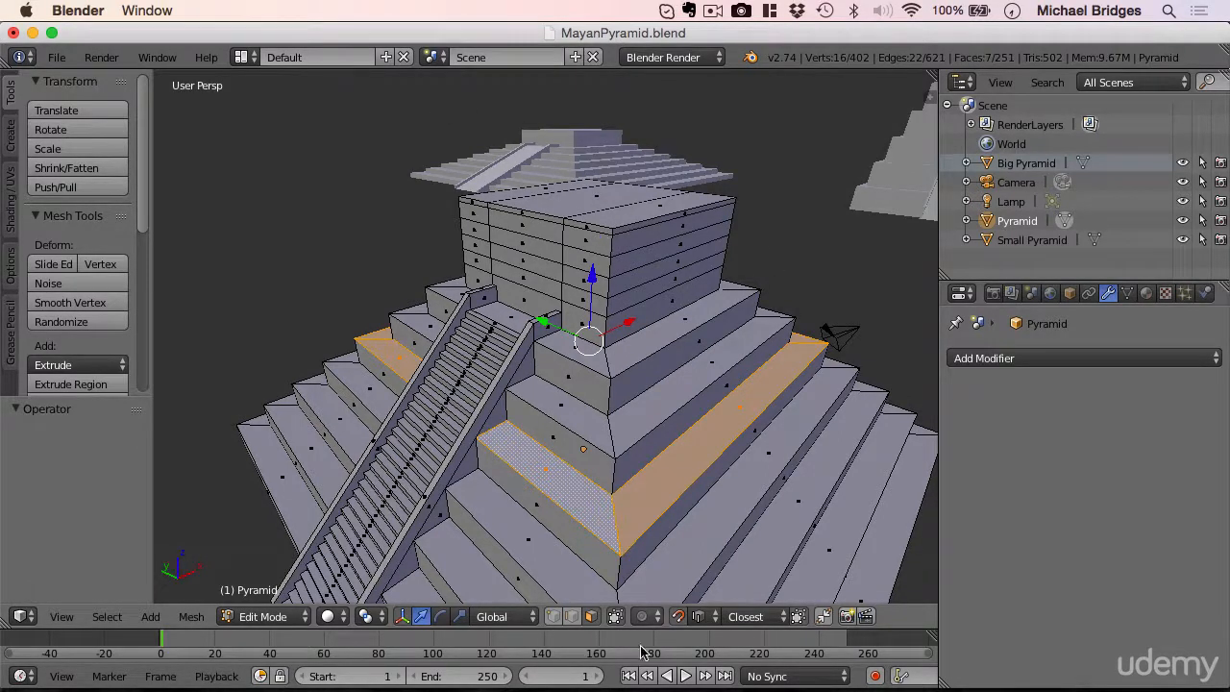
key(alt)
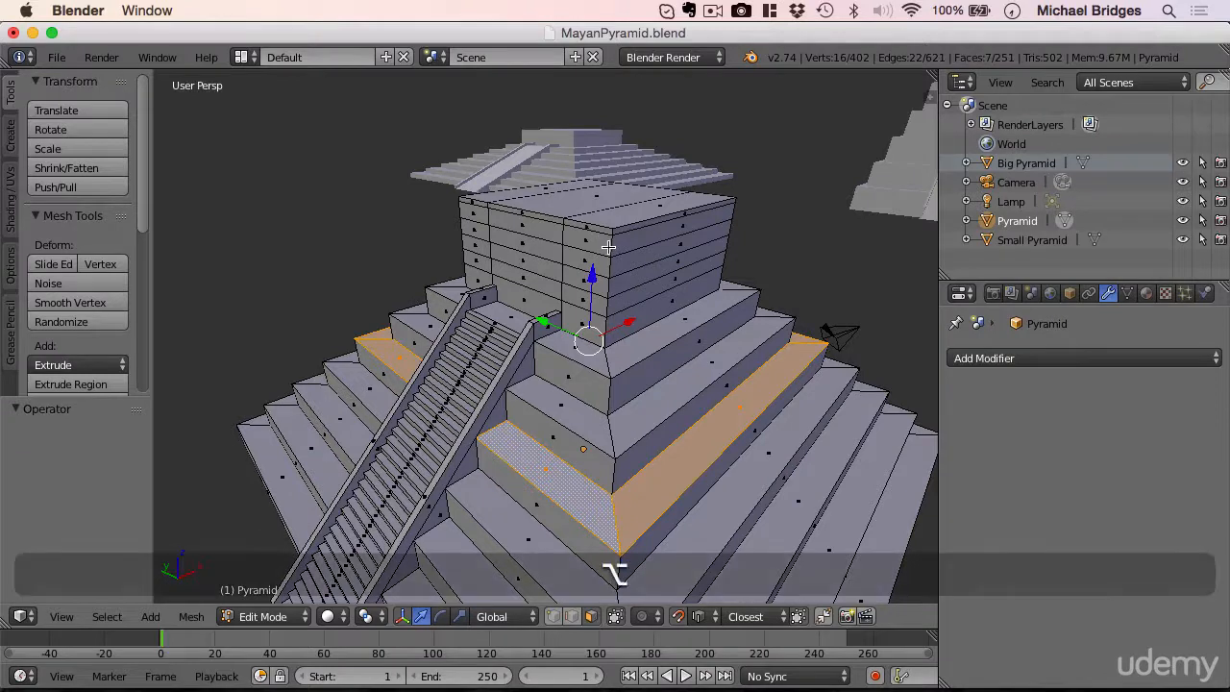
alt+right_click(609, 248)
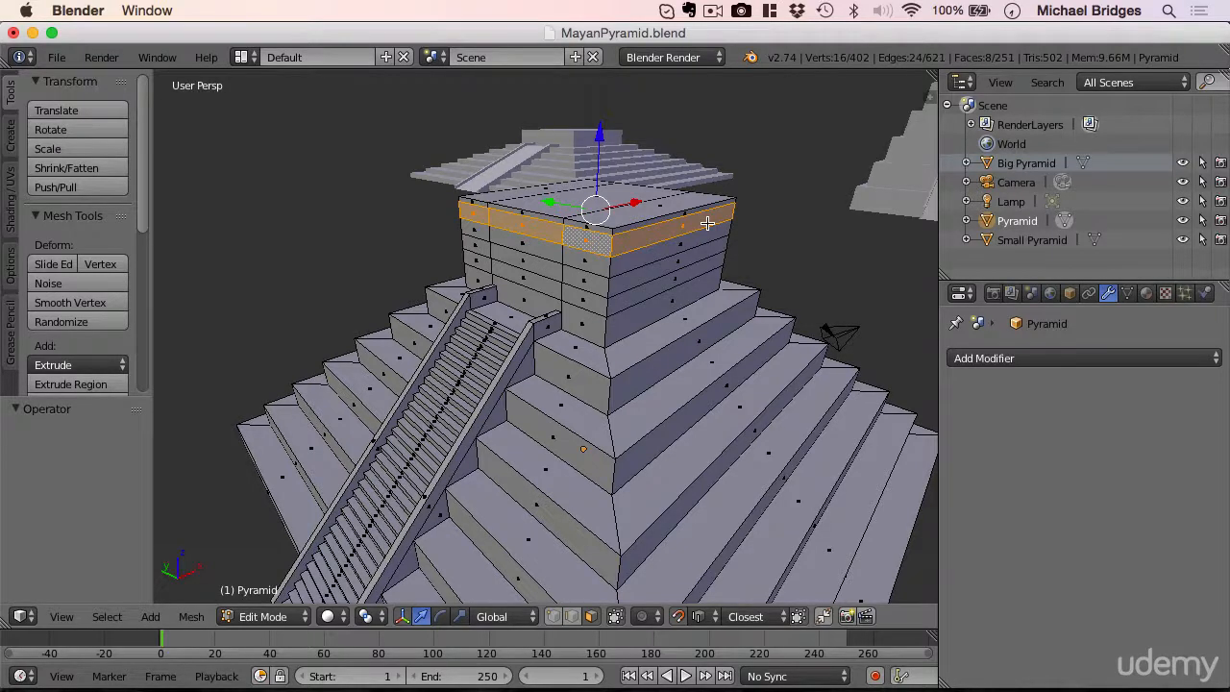
- Try scaling the selected face loop outward in X and Y to about 1.65 with Z locked, and cancel it
key(s)
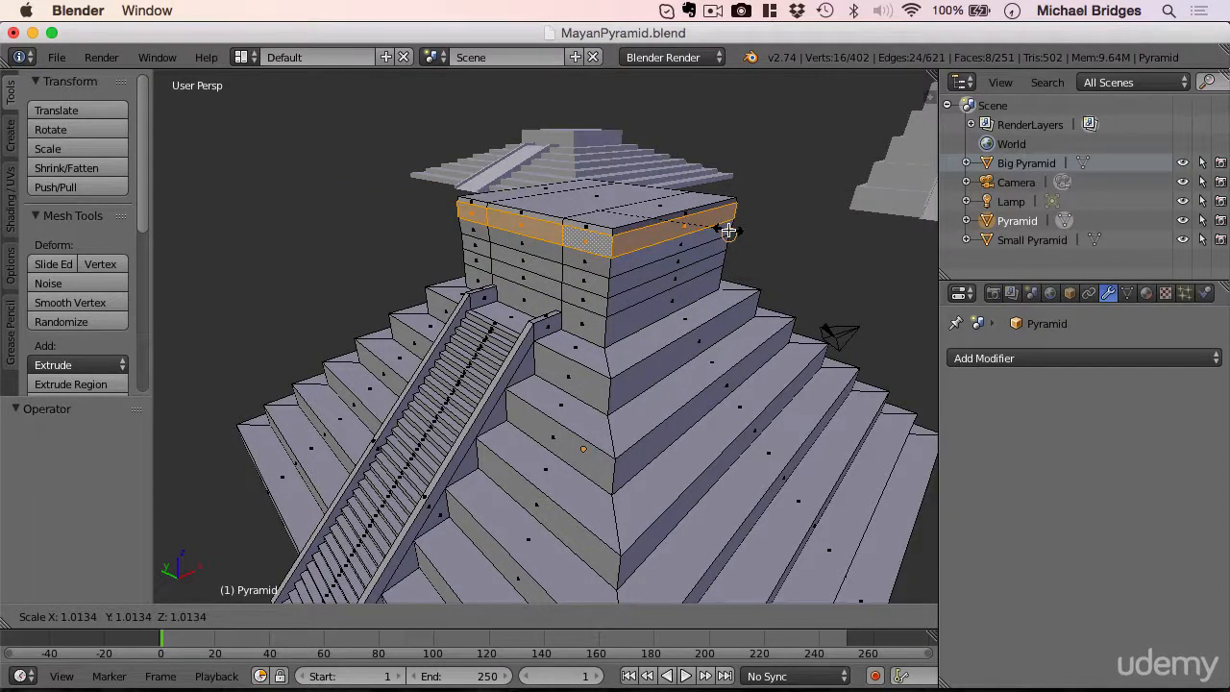
key(shift+z)
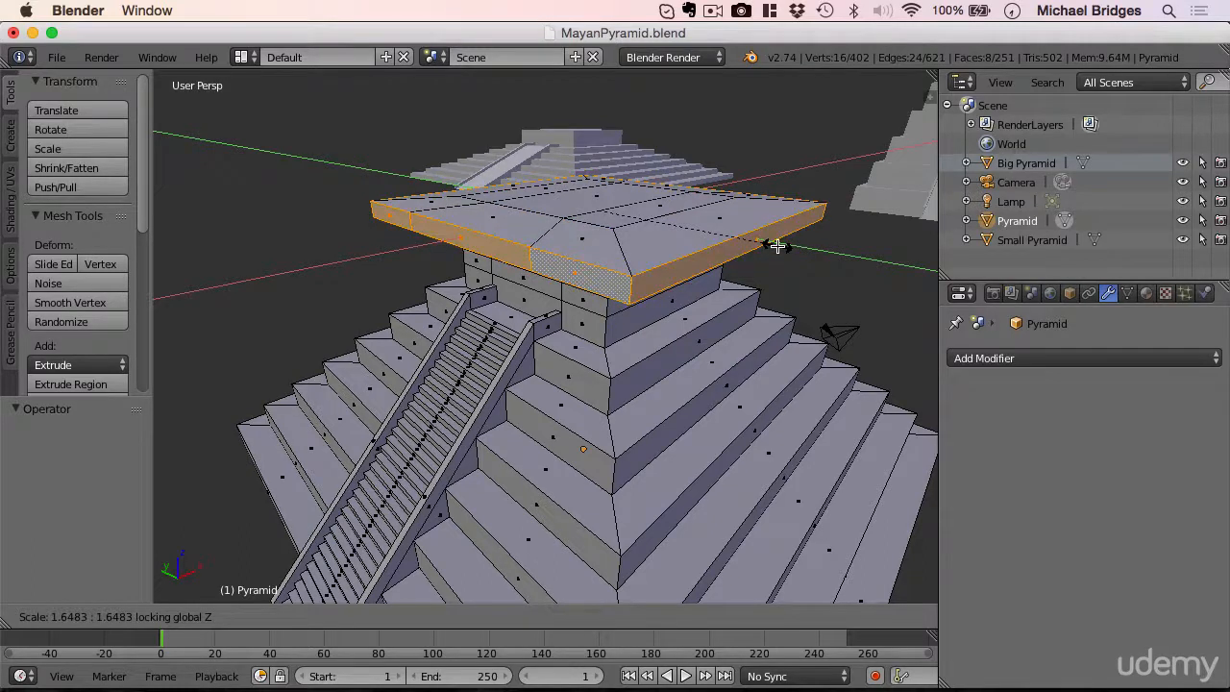
key(Escape)
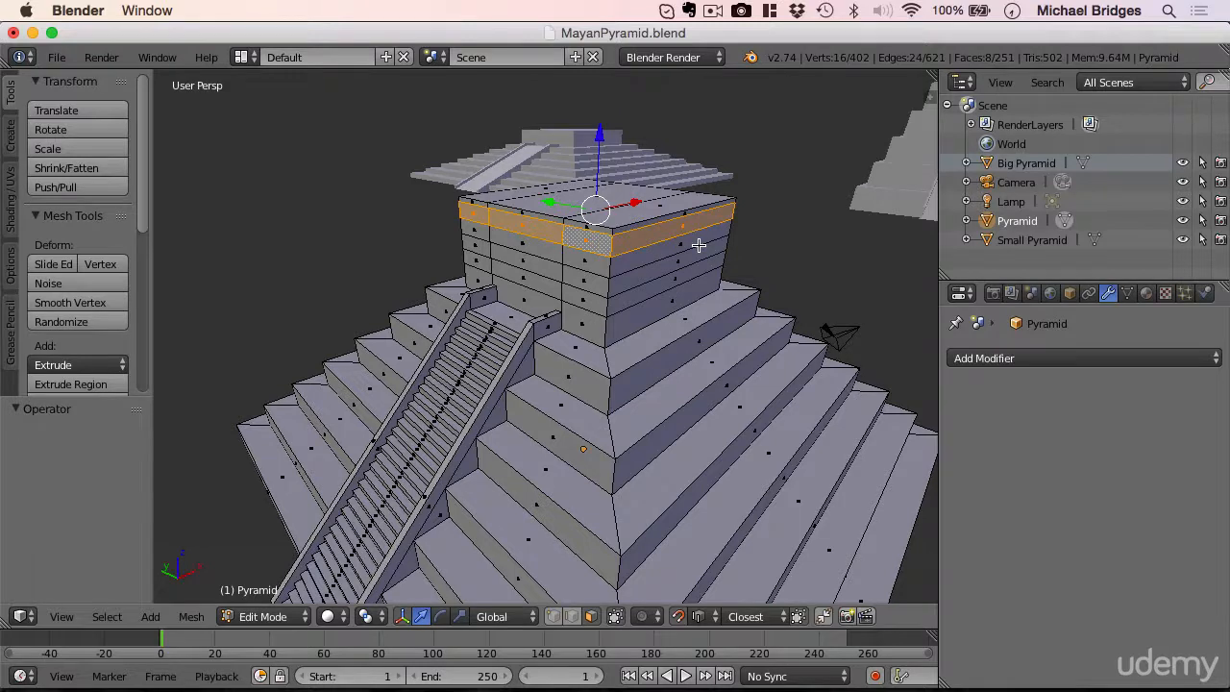
- Extrude the selected face loop below the temple's thin top band
key(e)
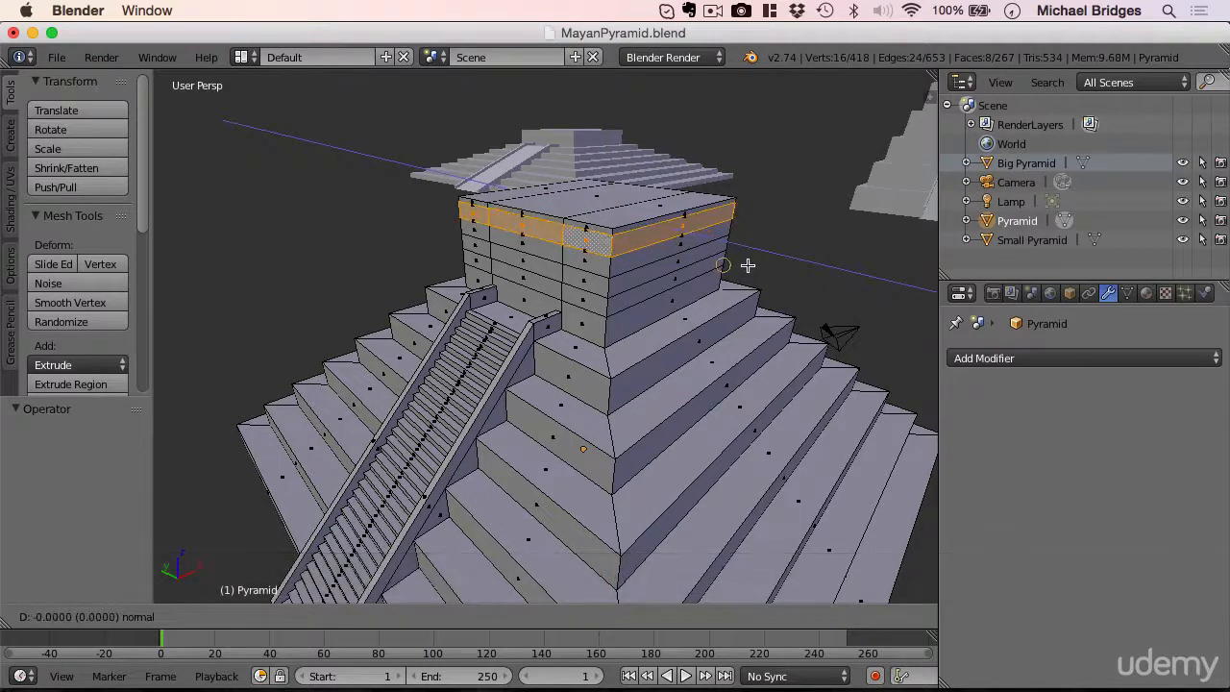